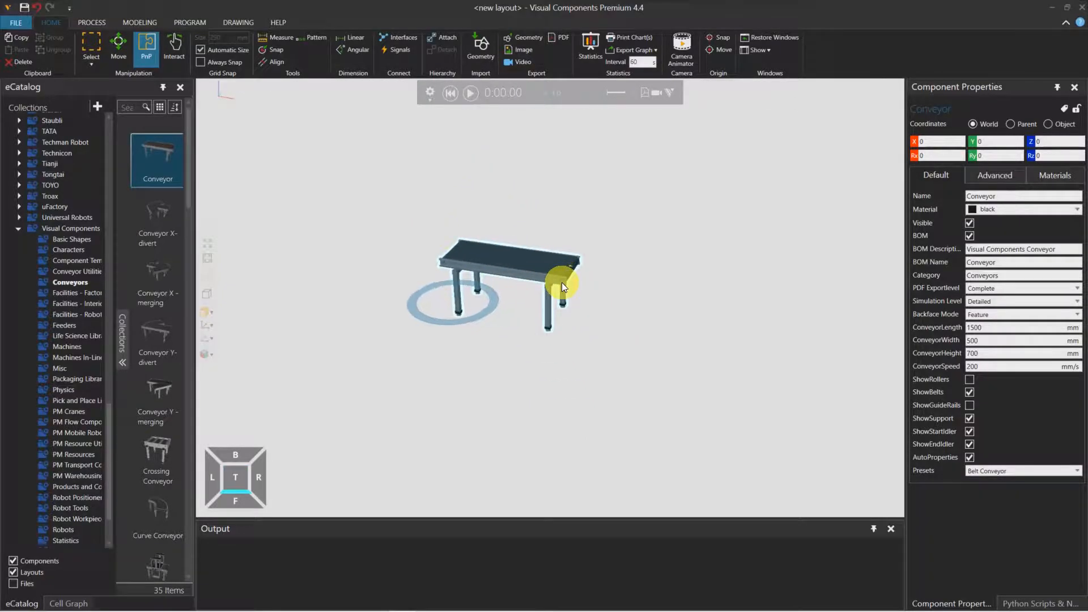
Delete the conveyor and add a new Conveyor from the Conveyors collection to the layout
key("Delete")
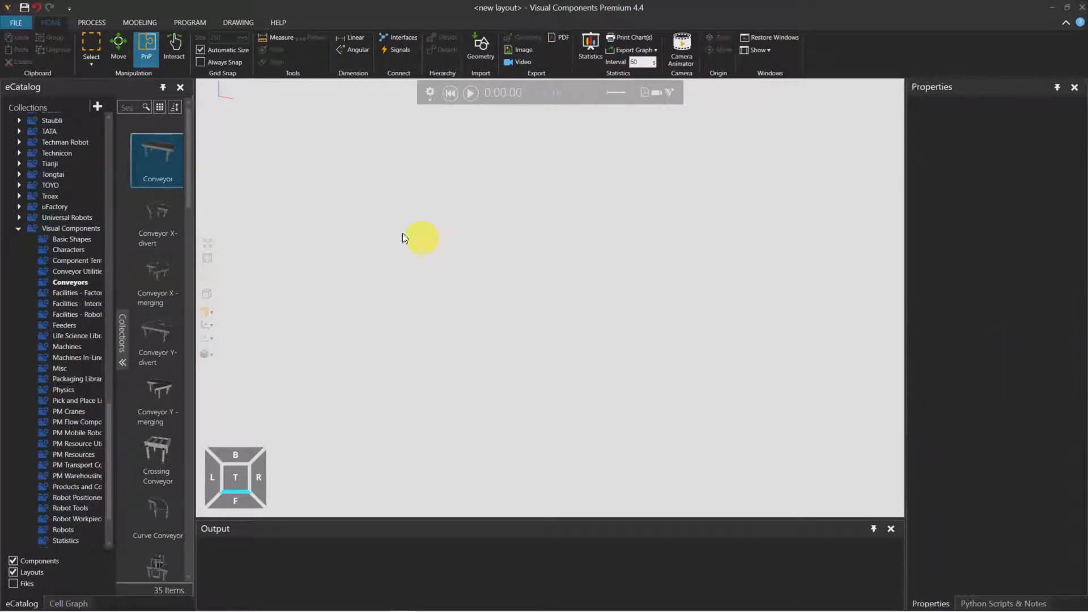
right_click(156, 158)
left_click(174, 164)
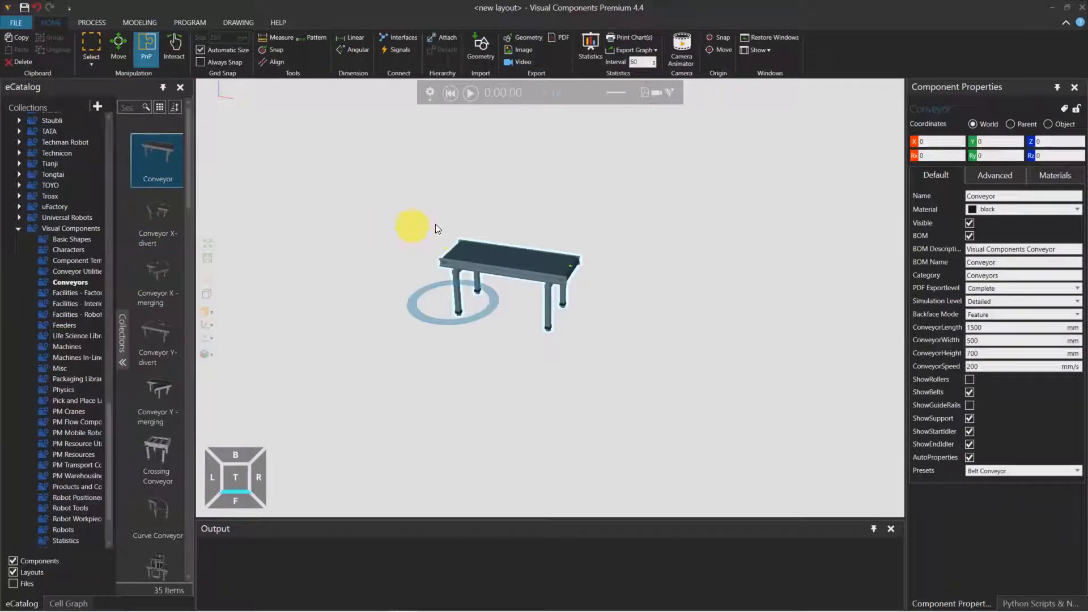
Move the conveyor across the floor to about X 606 mm, Y 1188 mm
middle_click_drag(396, 173, 419, 190)
scroll(450, 222, "up", 2)
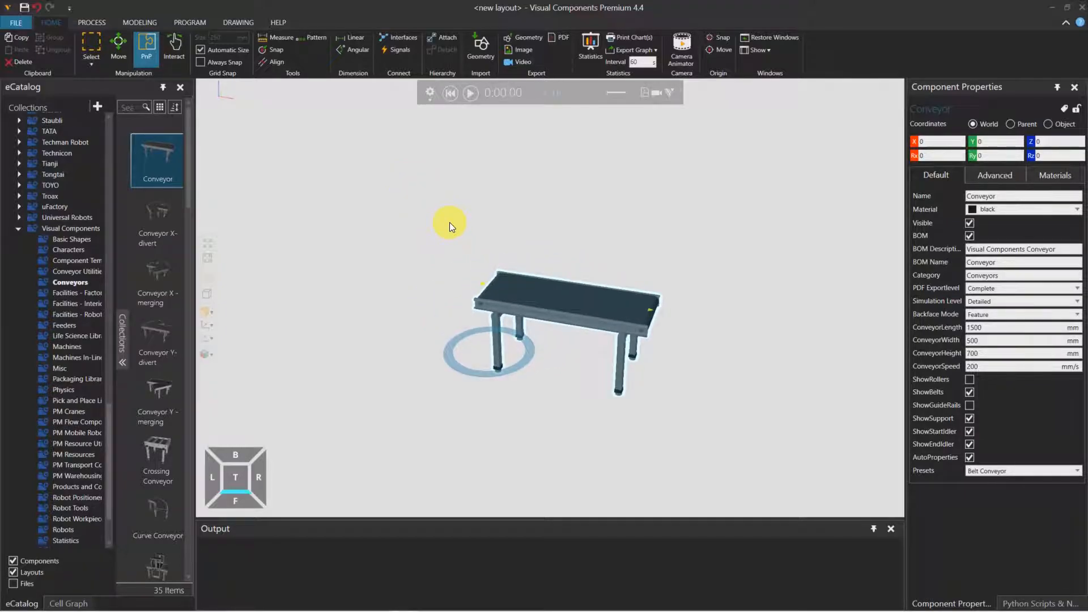
right_click_drag(444, 231, 450, 261)
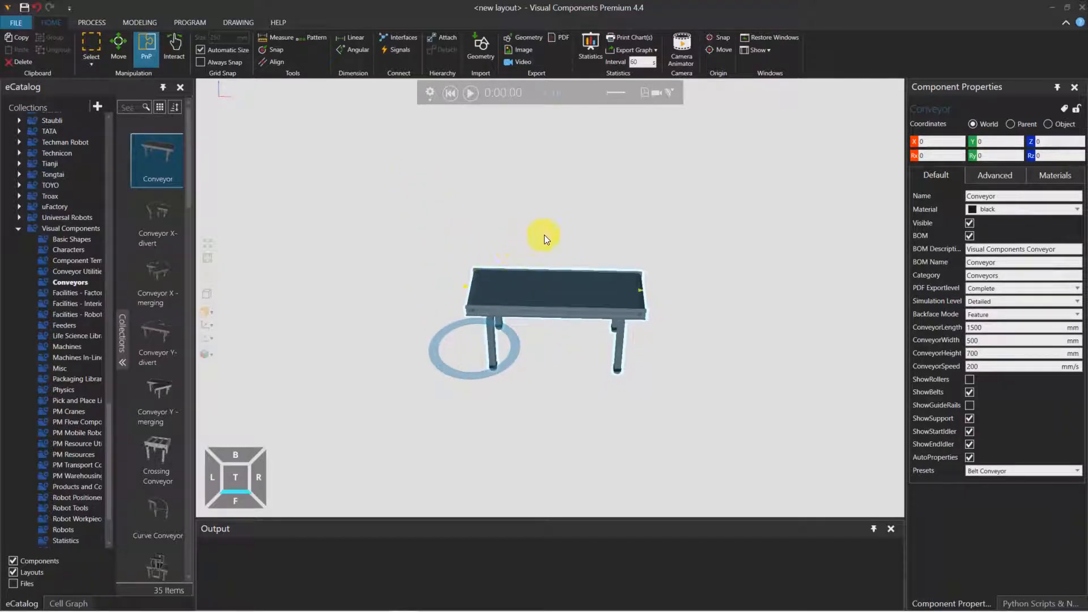
middle_click_drag(544, 235, 453, 223)
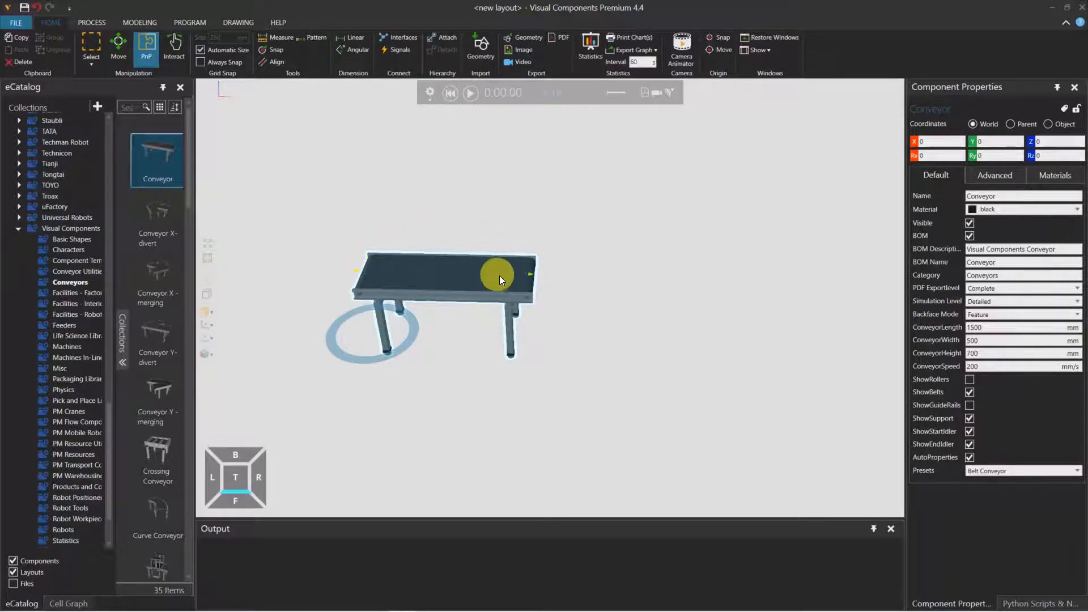
mouse_move(532, 284)
right_mouse_down()
mouse_move(517, 303)
mouse_move(457, 263)
mouse_move(539, 247)
mouse_move(556, 277)
mouse_move(596, 269)
mouse_move(485, 284)
mouse_move(528, 277)
mouse_move(518, 282)
right_mouse_up()
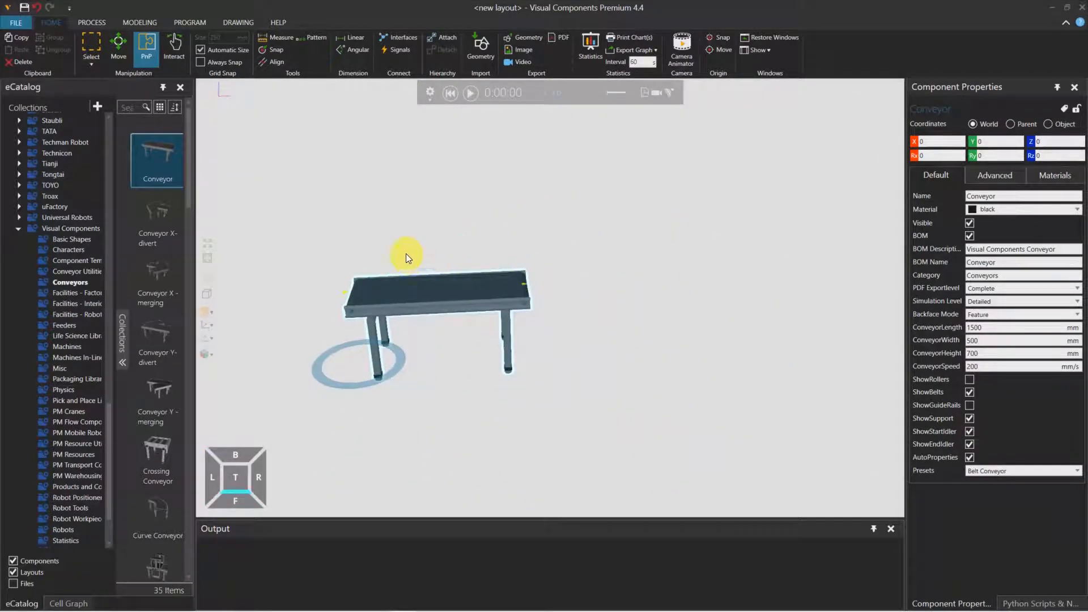
left_click_drag(426, 281, 492, 272)
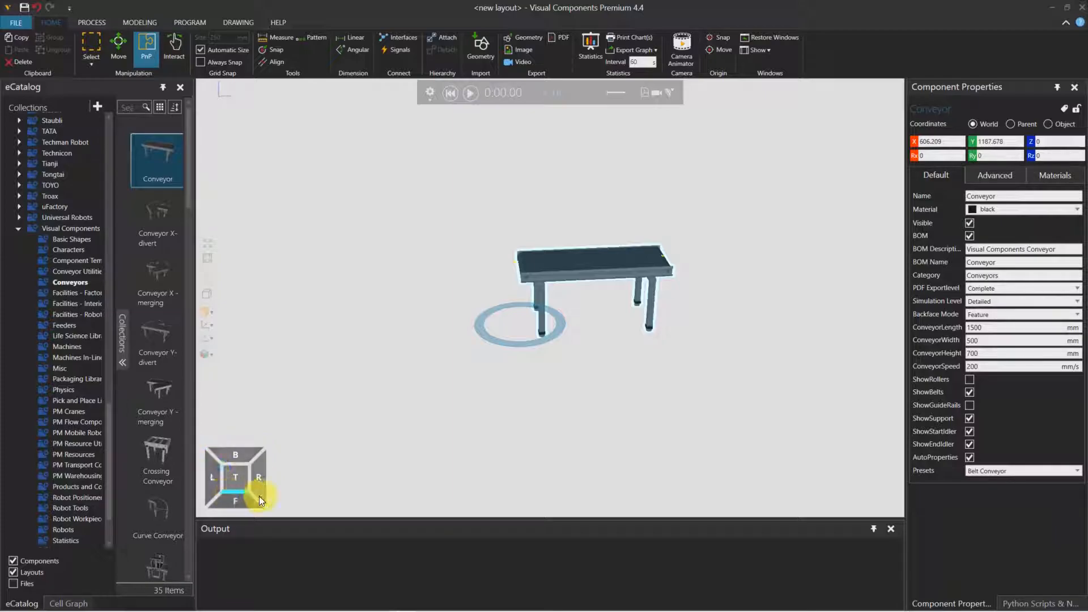
Examine the conveyor from the standard top, left, right, front, back and angled views, and at different zoom levels
left_click(242, 473)
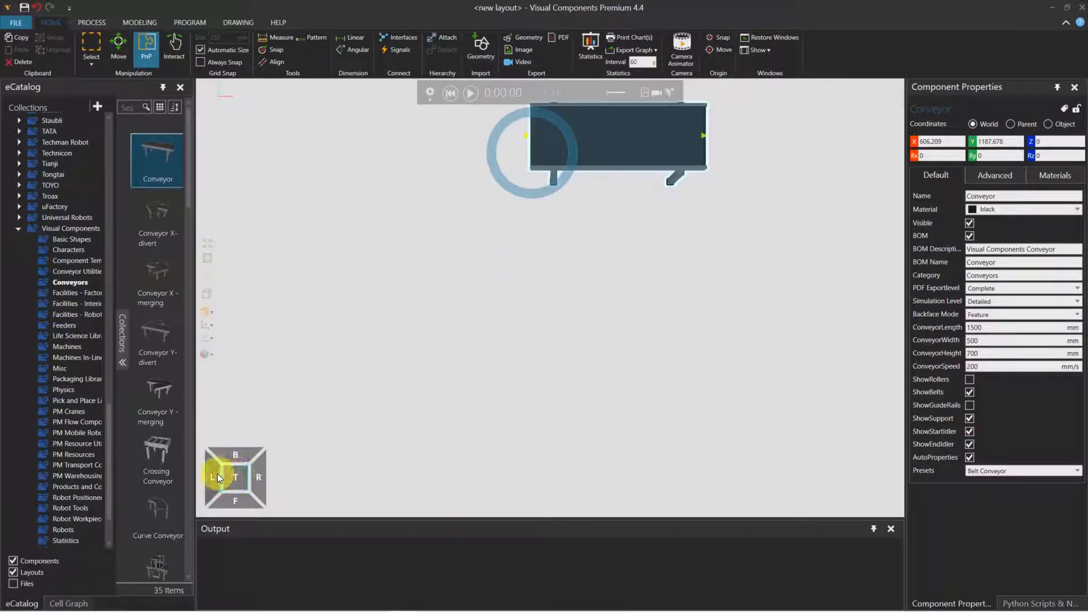
left_click(216, 476)
left_click(259, 479)
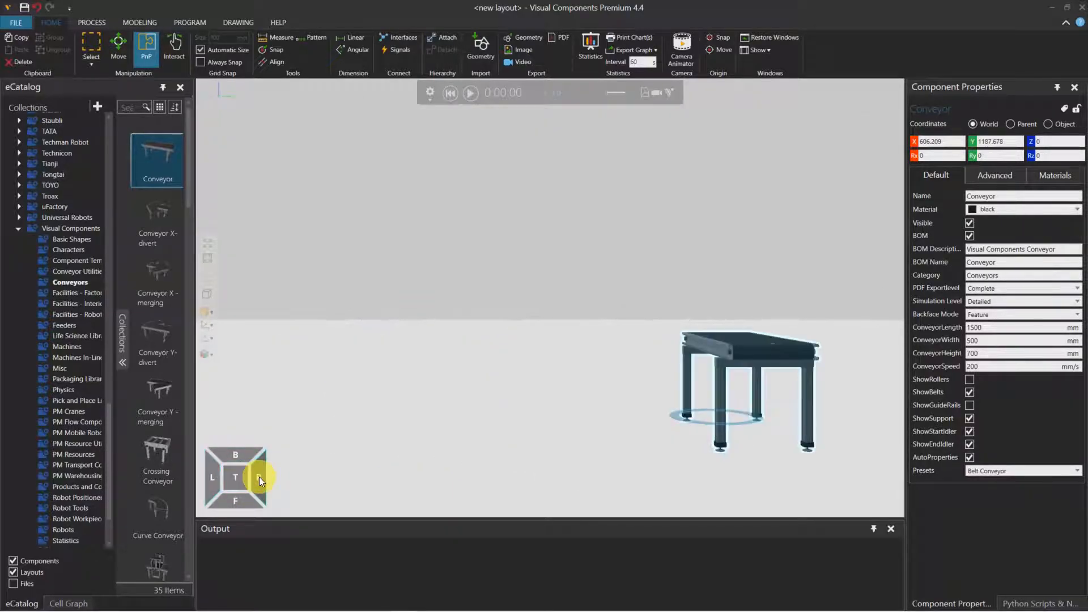
left_click(242, 499)
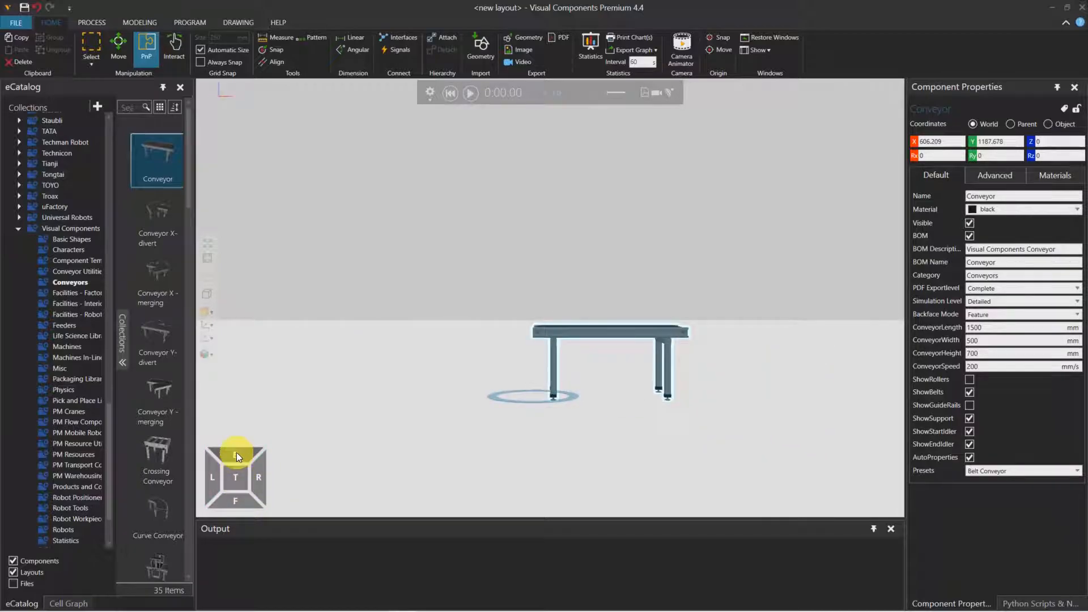
left_click(237, 453)
left_click(251, 474)
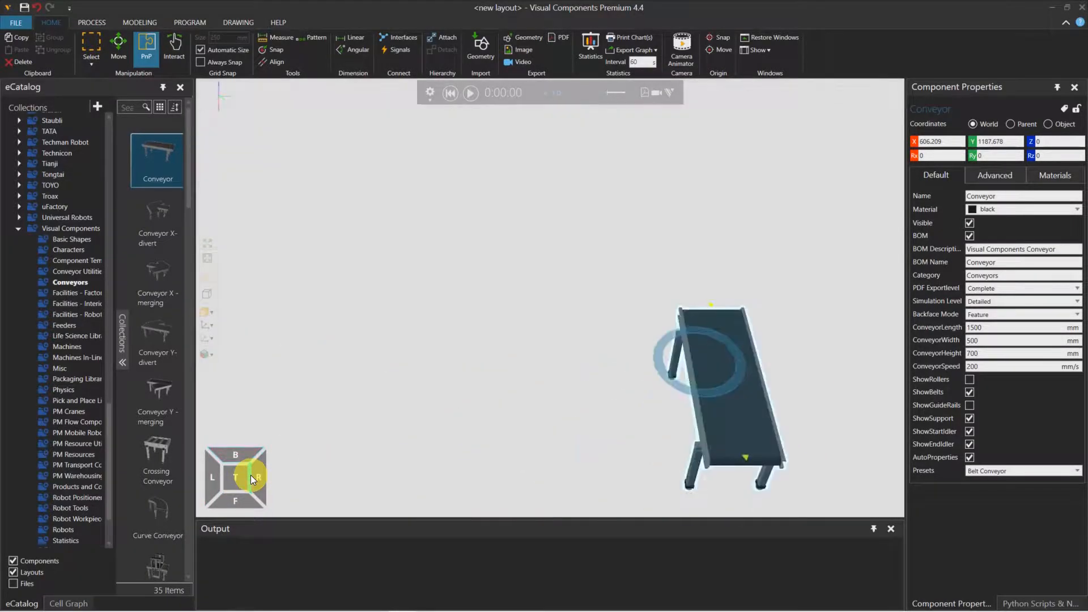
left_click(223, 490)
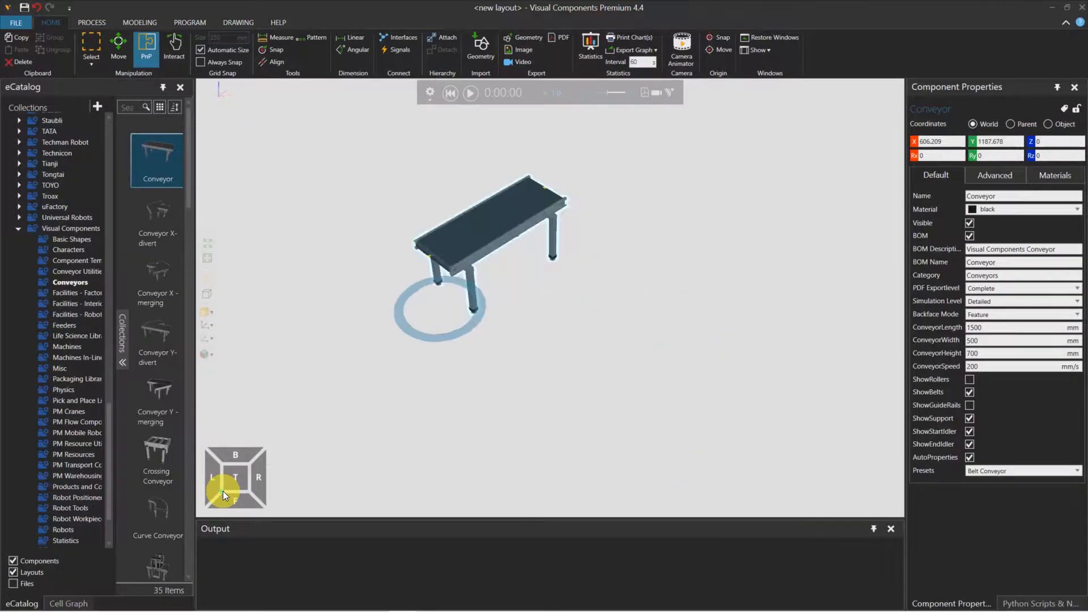
left_click(233, 492)
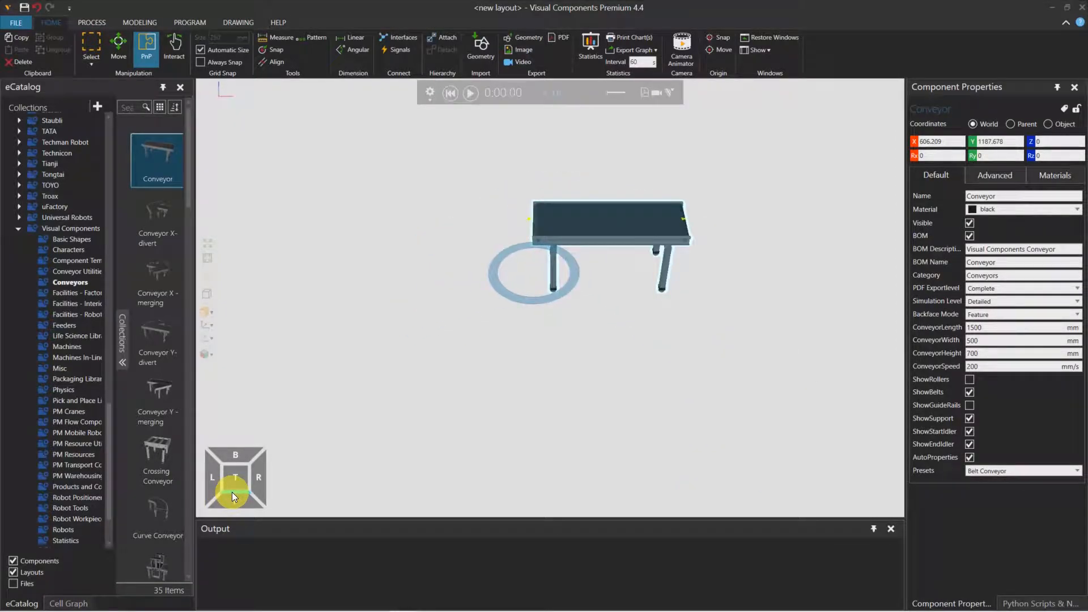
scroll(591, 257, "up", 3)
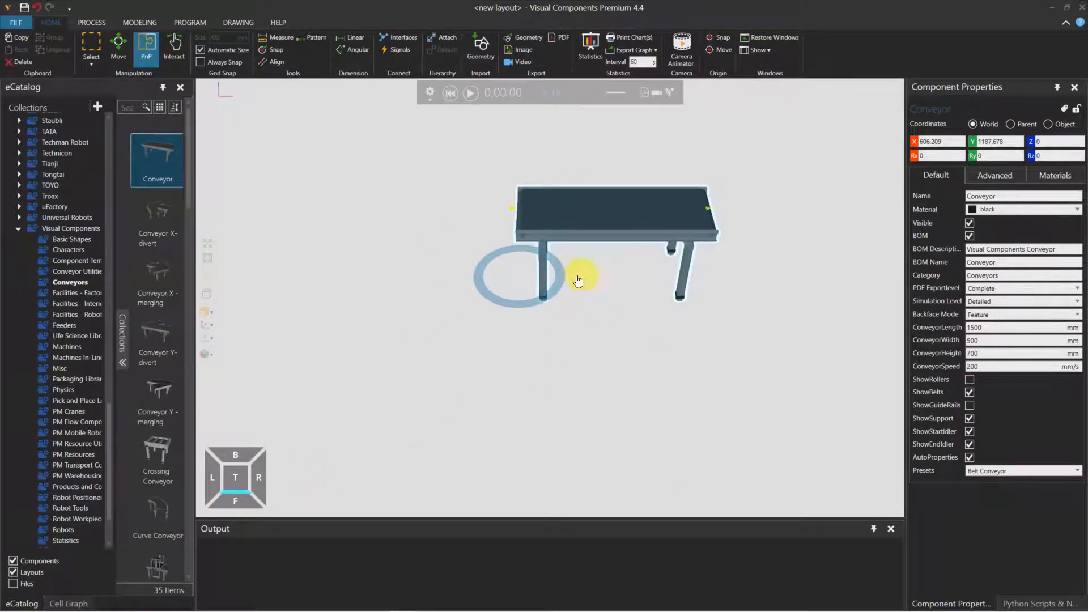
middle_click_drag(585, 278, 497, 315)
scroll(496, 296, "up", 2)
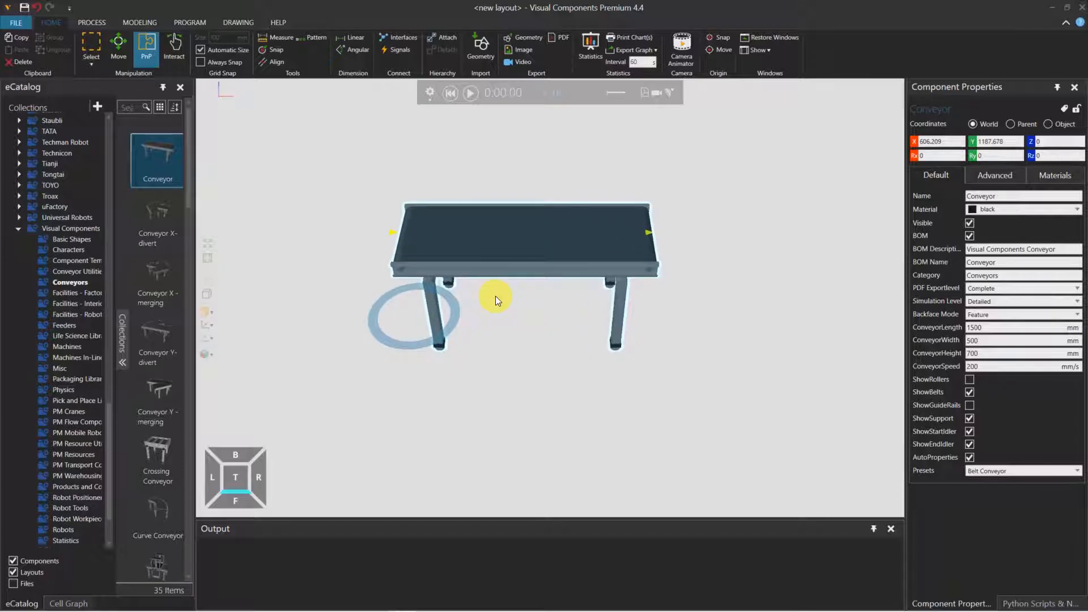
scroll(495, 296, "down", 2)
scroll(496, 297, "up", 4)
scroll(497, 298, "down", 5)
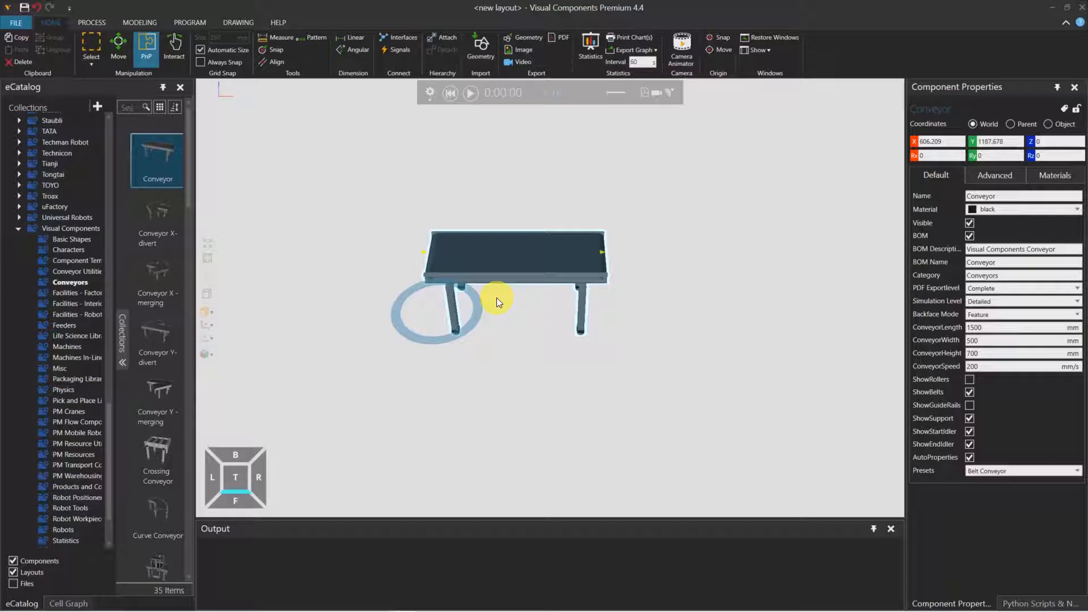
scroll(523, 251, "down", 1)
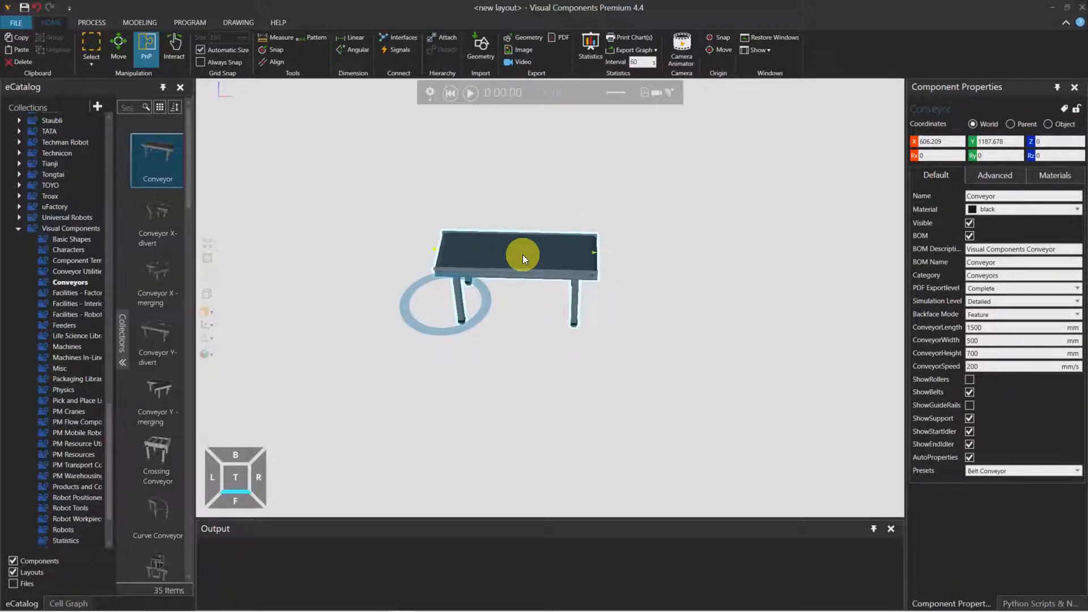
Try duplicating the conveyor twice by copying and pasting it, deleting each duplicate
key("ctrl+v")
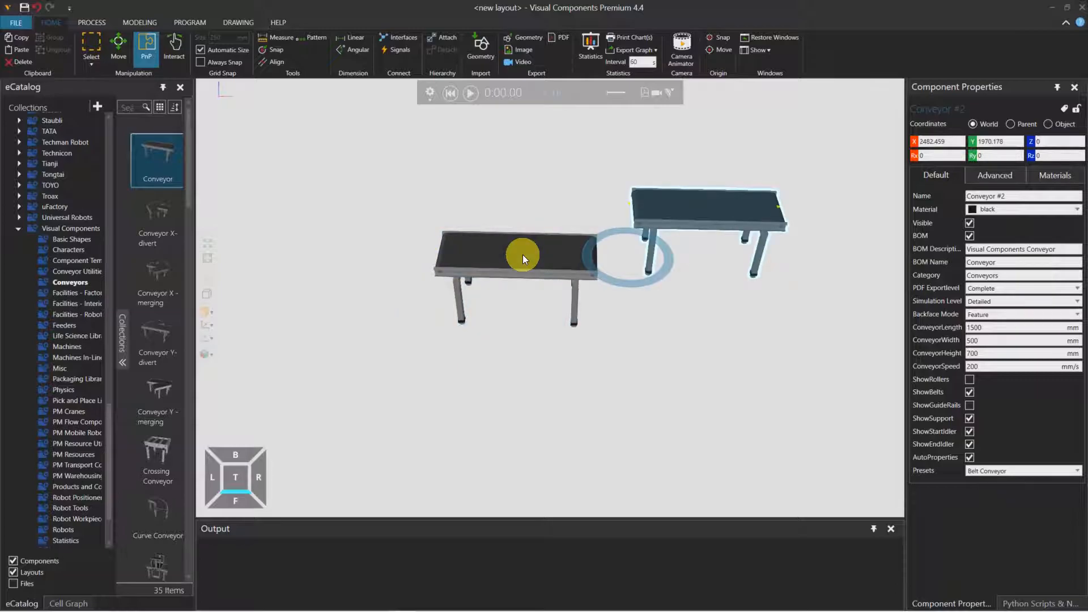
key("Delete")
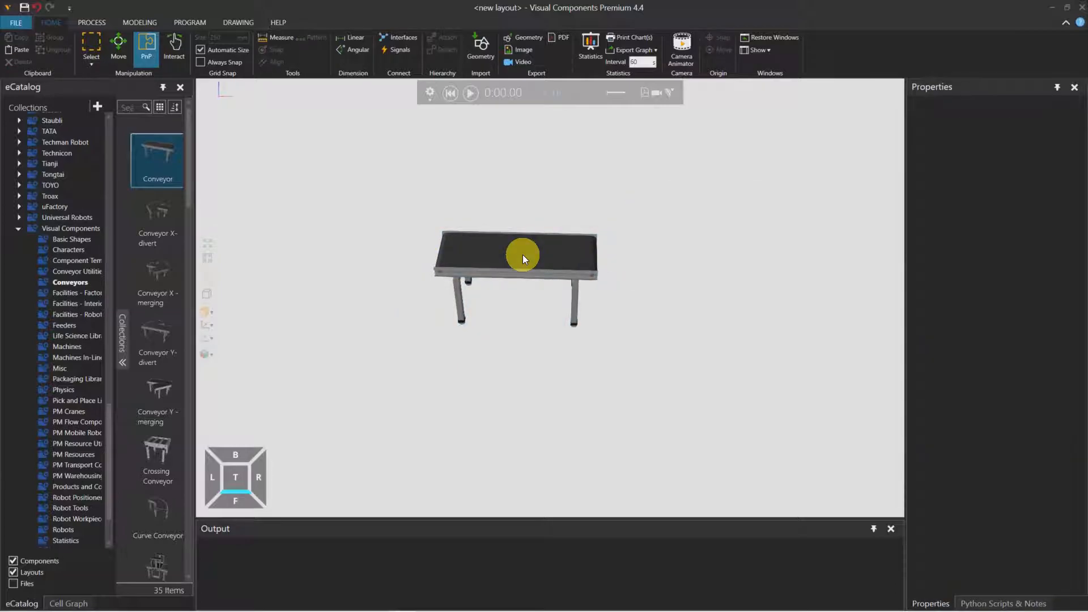
left_click(522, 254)
right_click(523, 255)
left_click(536, 264)
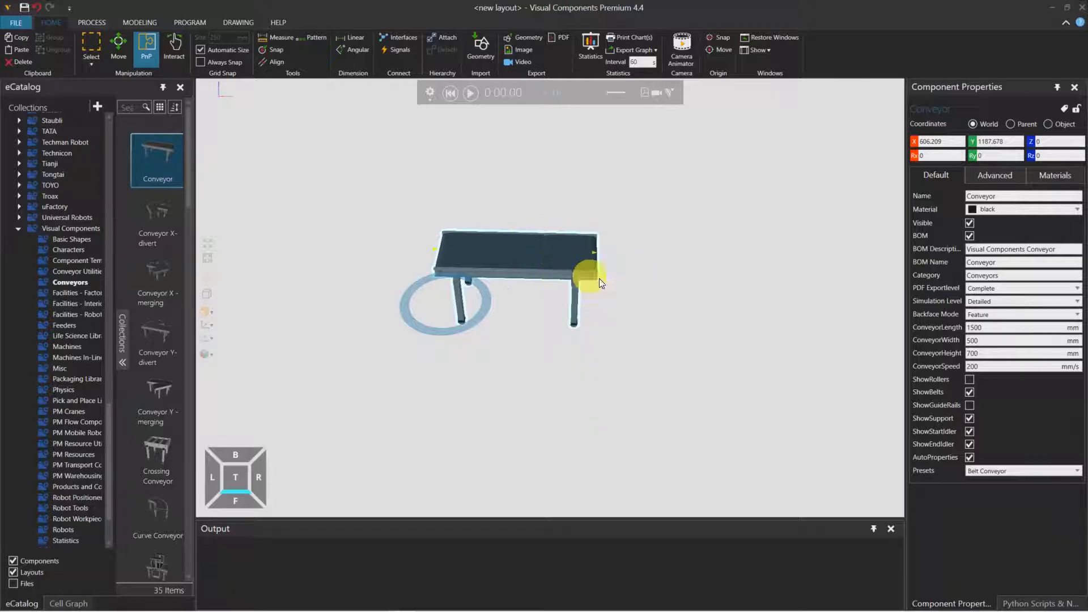
right_click(669, 282)
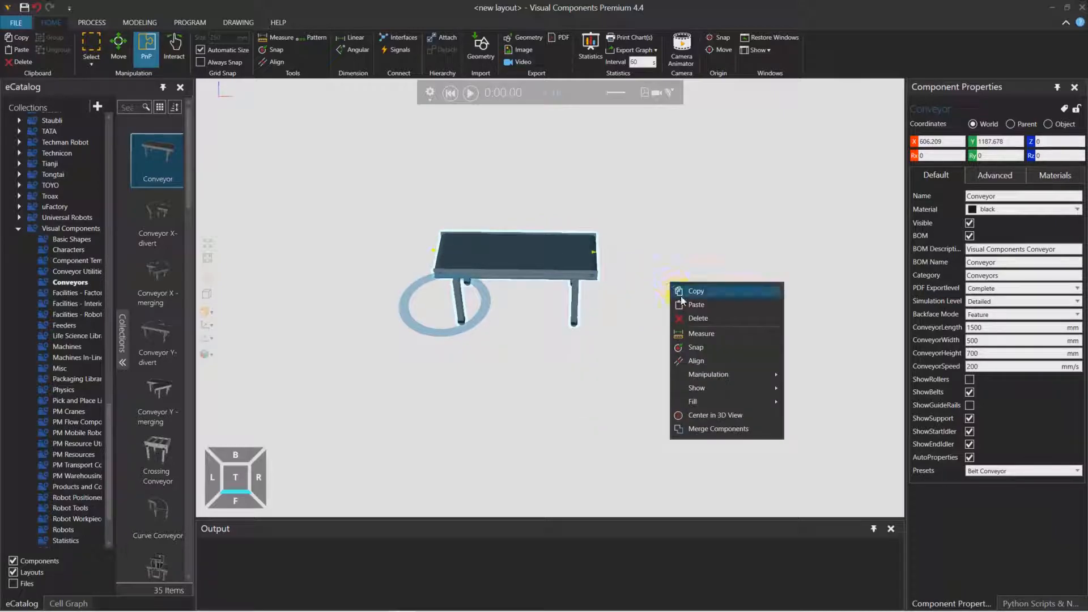
left_click(685, 303)
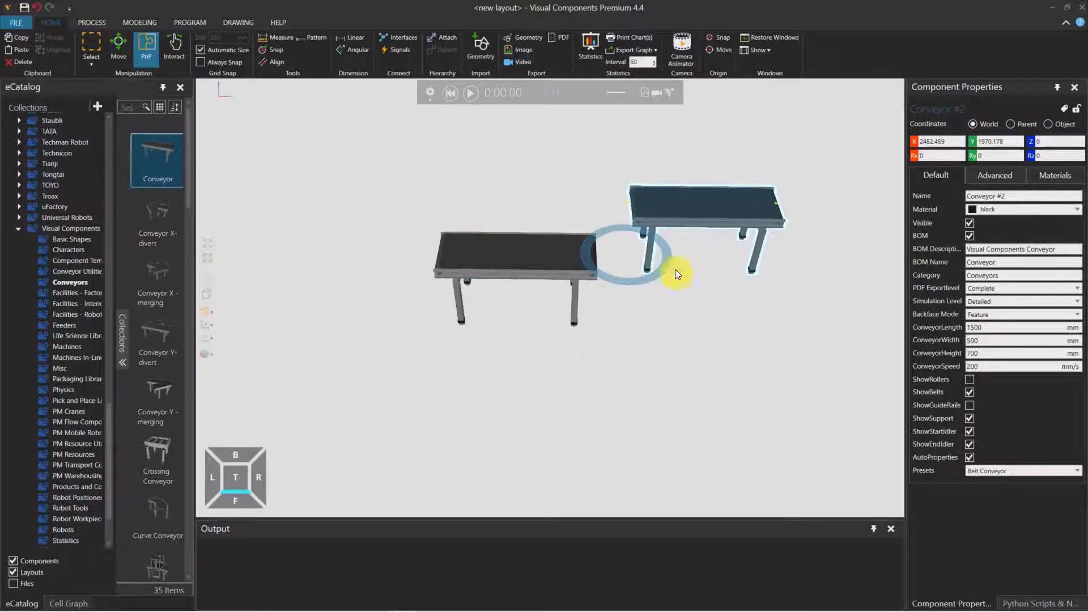
key("Delete")
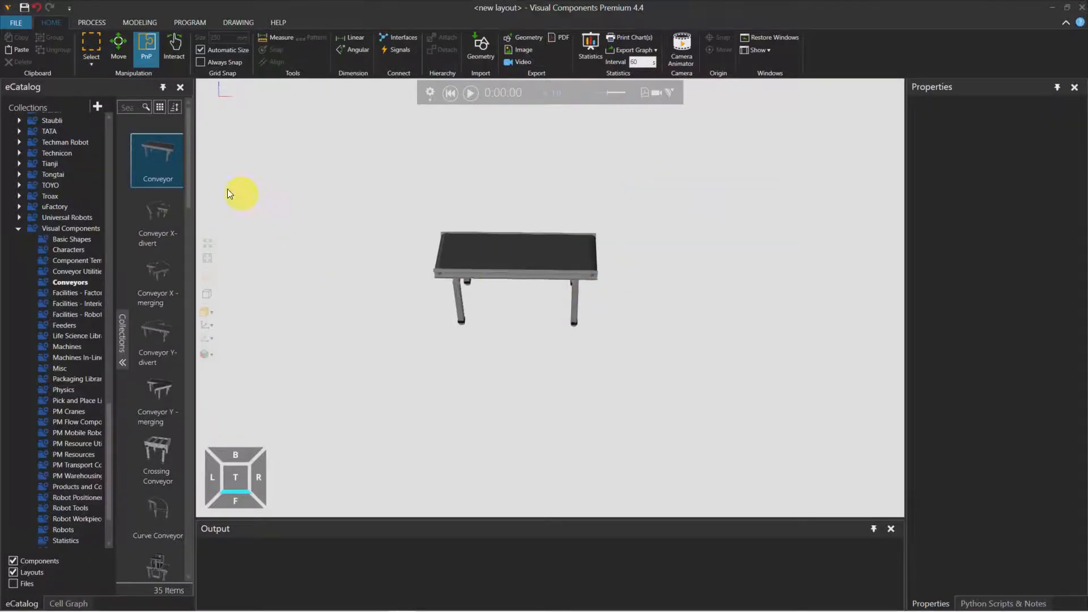
Add a second Conveyor from the catalog and place it roughly in line with the first, at about X 2749 mm, Y 1212 mm
left_click_drag(157, 153, 739, 237)
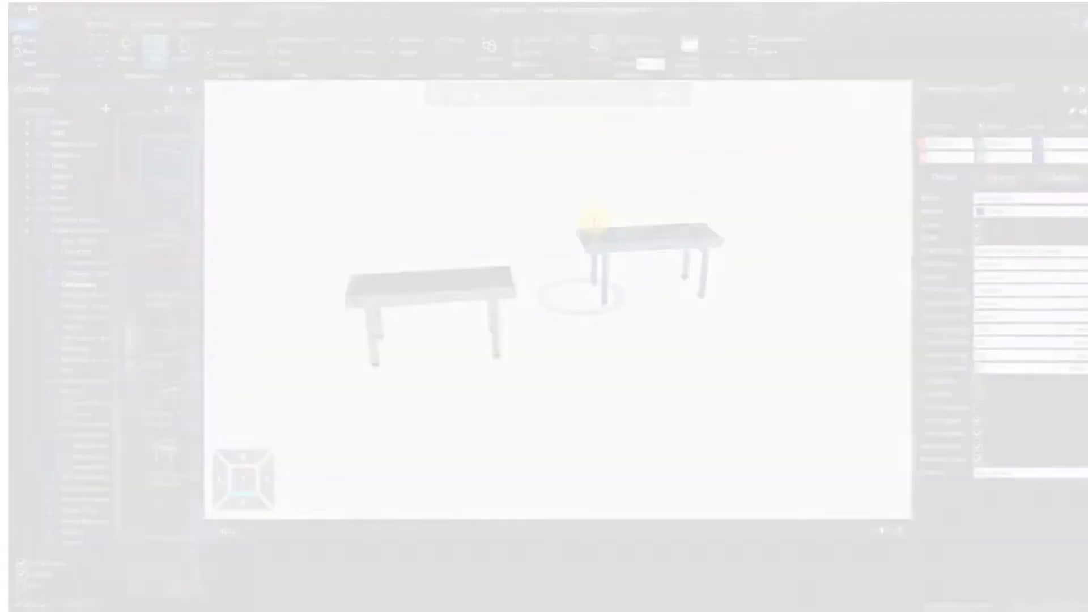
right_click_drag(652, 199, 641, 230)
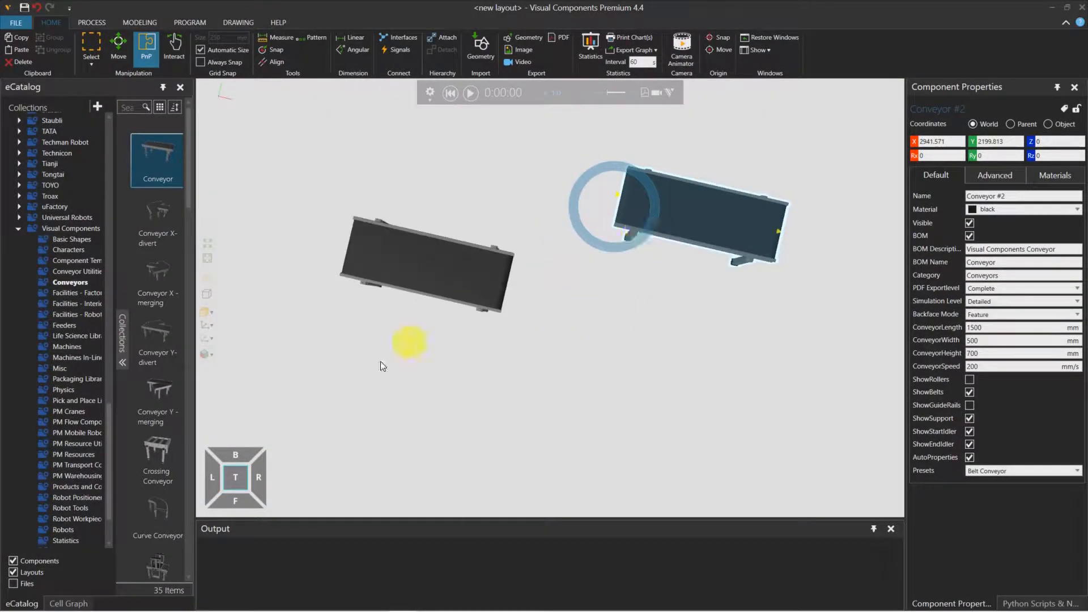
left_click(232, 479)
left_click_drag(686, 178, 684, 274)
left_click(997, 142)
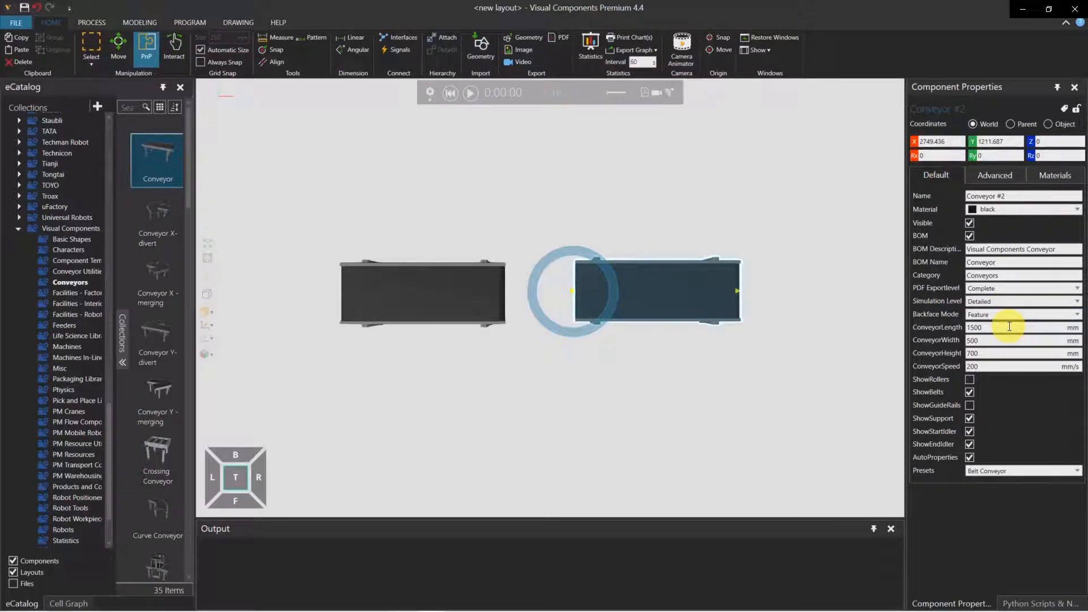
Set the second conveyor's length to 3000 mm
double_click(975, 327)
type("3000")
key("Return")
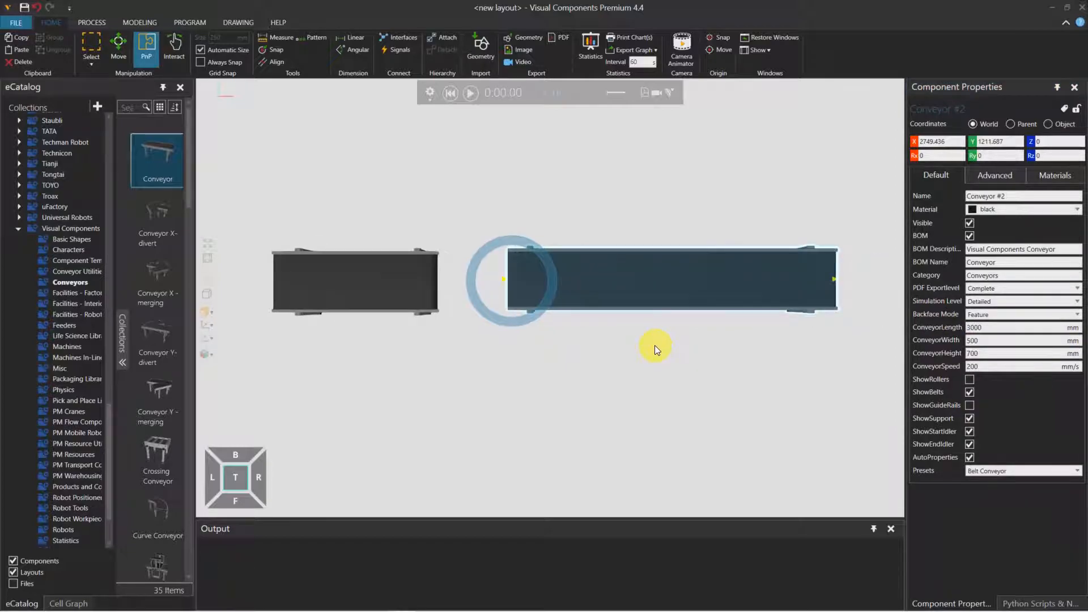
Add a Parametric Lathe from the Machines collection behind the two conveyors, at about X 2449 mm, Y 1723 mm
scroll(498, 288, "up", 3)
scroll(497, 288, "up", 2)
scroll(760, 381, "up", 5)
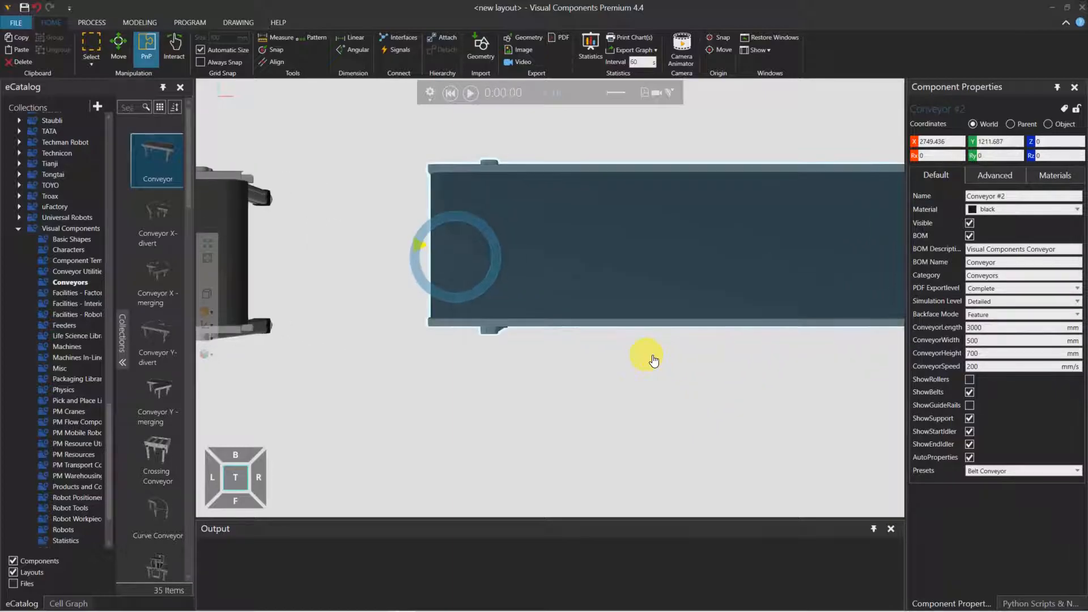
middle_click_drag(692, 418, 669, 398)
scroll(668, 398, "down", 4)
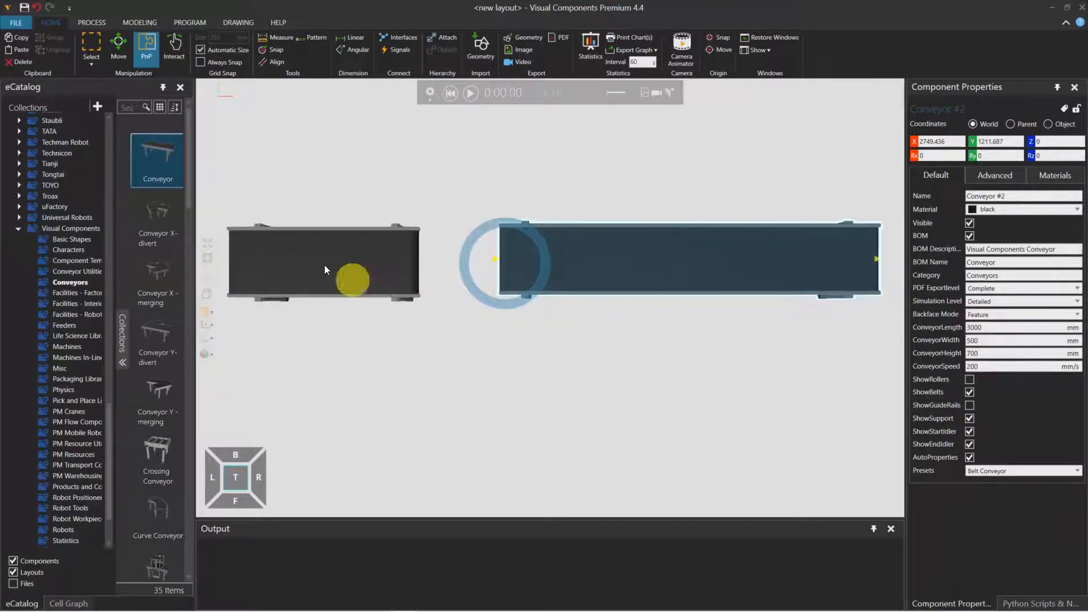
left_click(66, 348)
left_click_drag(160, 455, 453, 170)
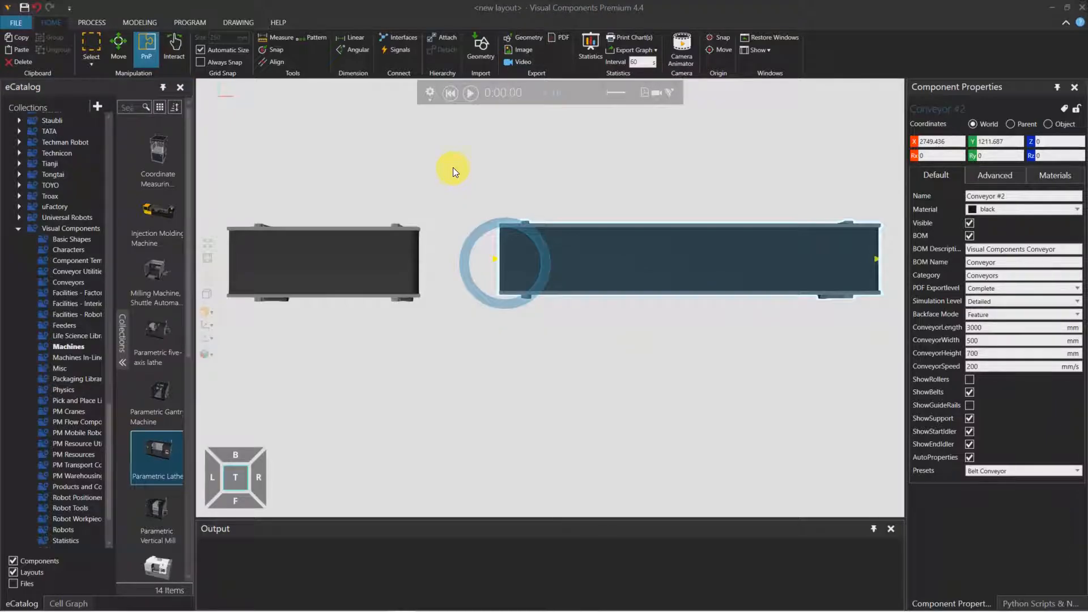
left_click_drag(460, 161, 545, 228)
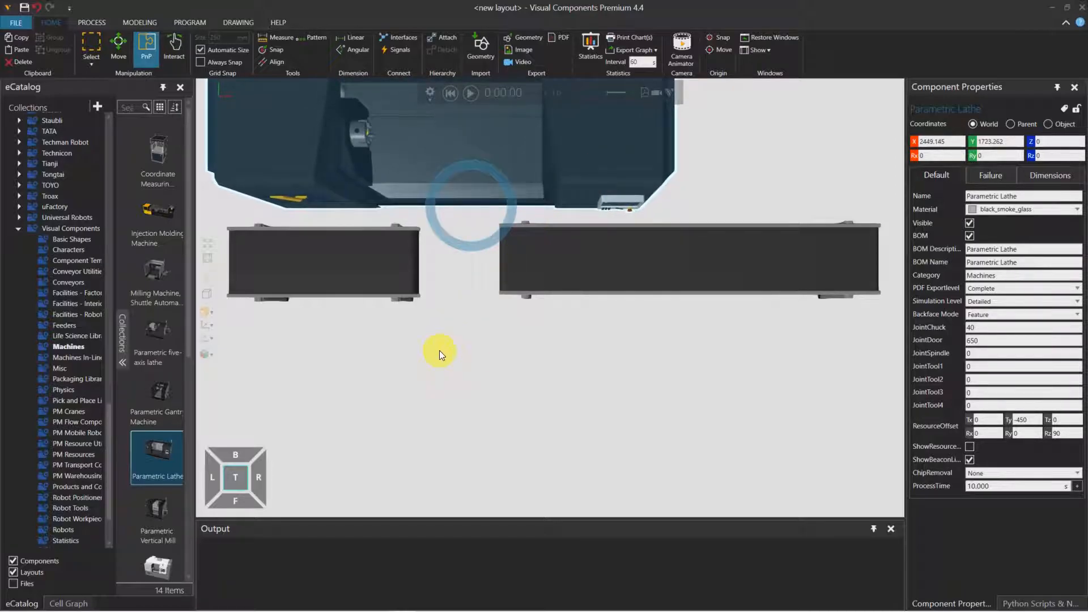
scroll(440, 350, "down", 3)
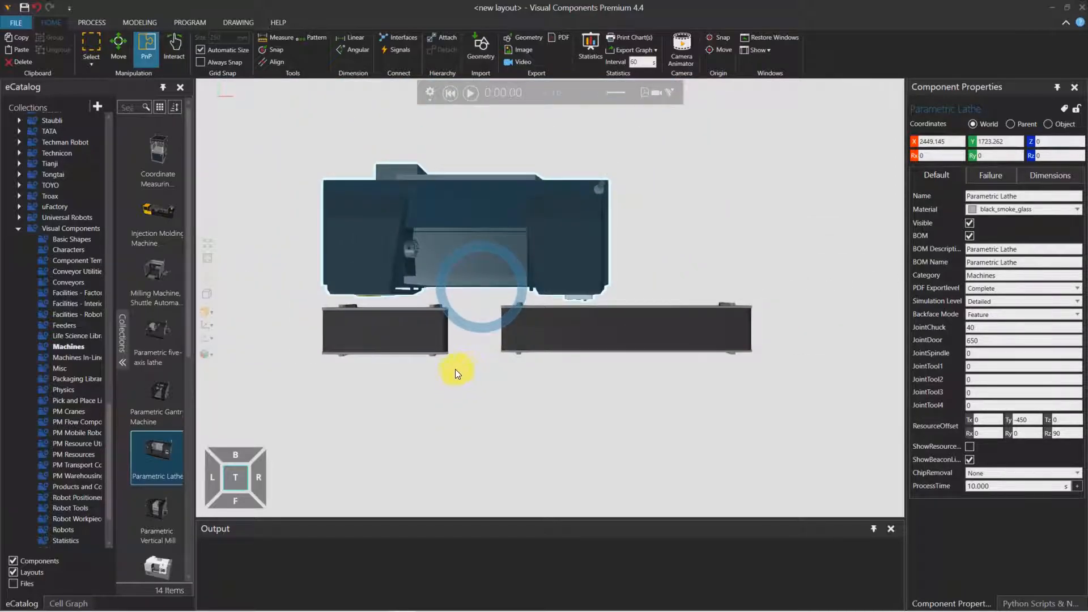
left_click(417, 405)
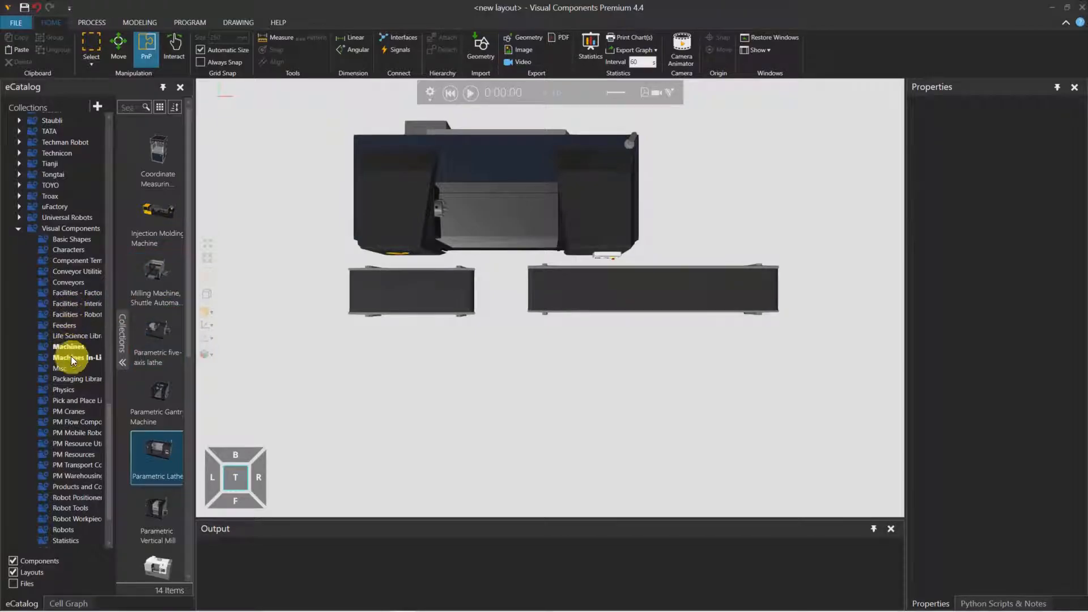
Add a Feeder Process from the PM Flow Components collection near the shorter conveyor's start, at about X 766 mm, Y 1188 mm
left_click(77, 423)
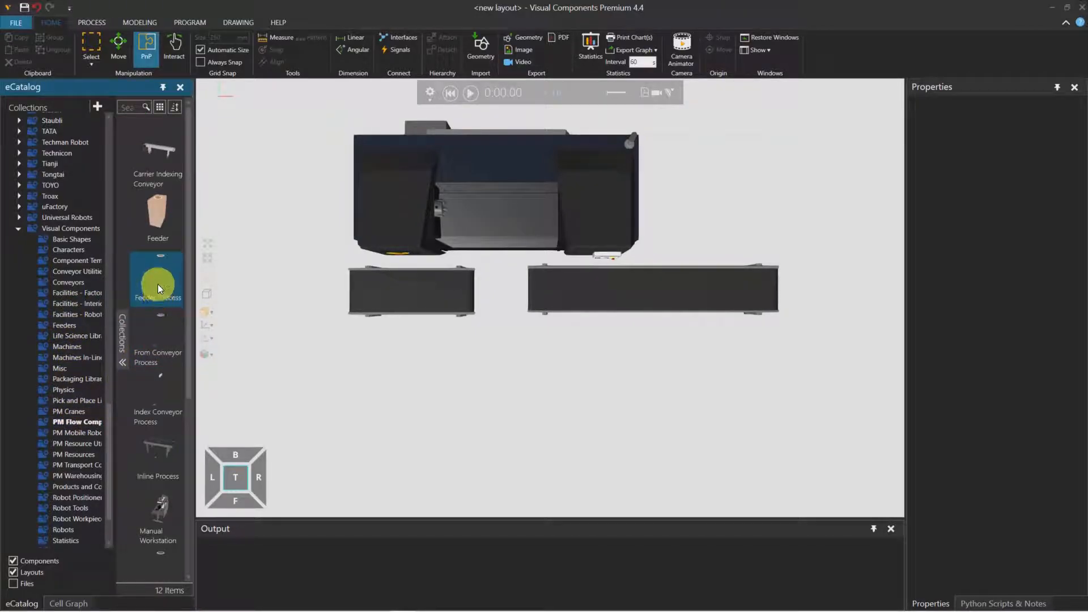
left_click_drag(158, 286, 358, 365)
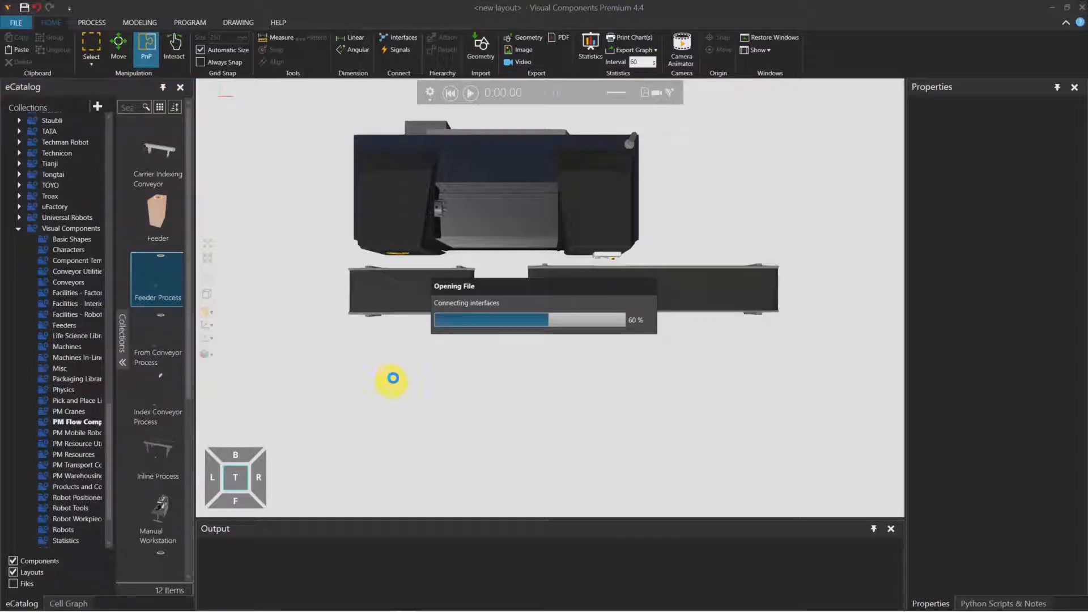
mouse_move(339, 366)
left_mouse_down()
mouse_move(390, 313)
mouse_move(395, 324)
mouse_move(393, 308)
left_mouse_up()
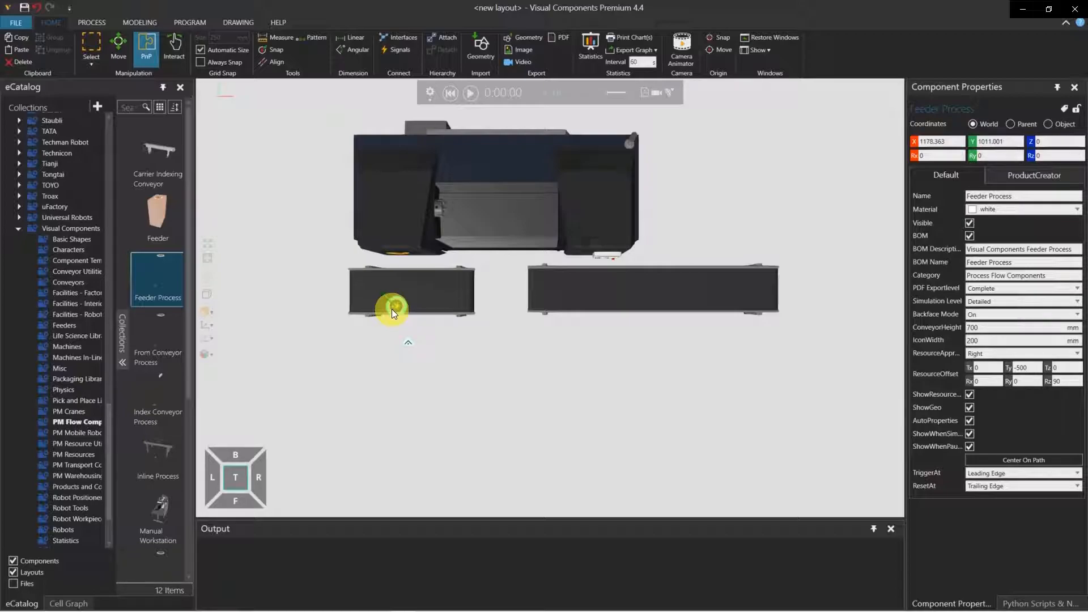
left_click_drag(392, 309, 382, 294)
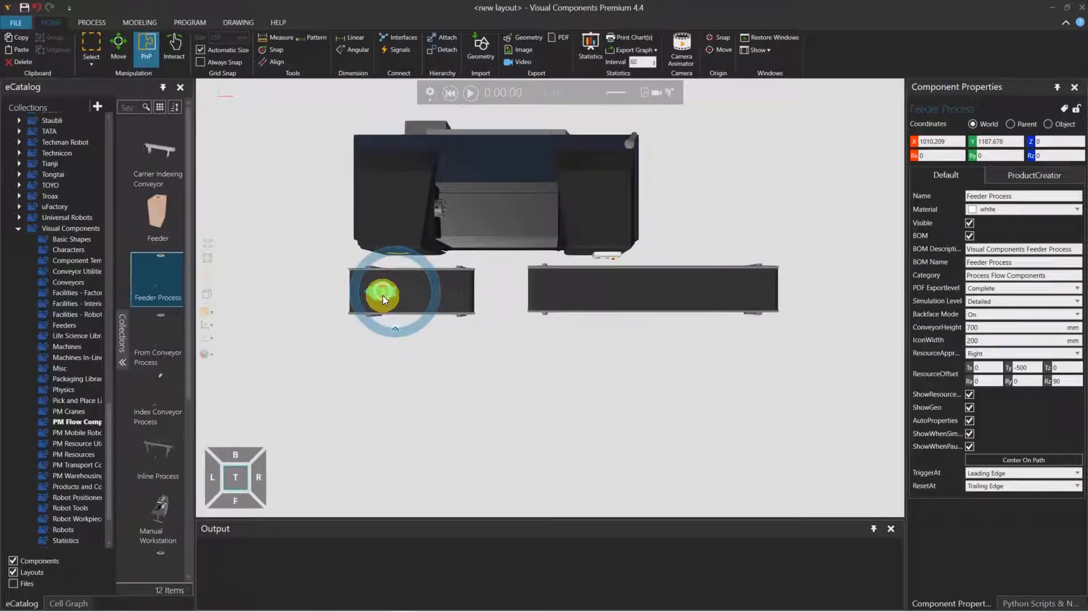
scroll(383, 295, "up", 5)
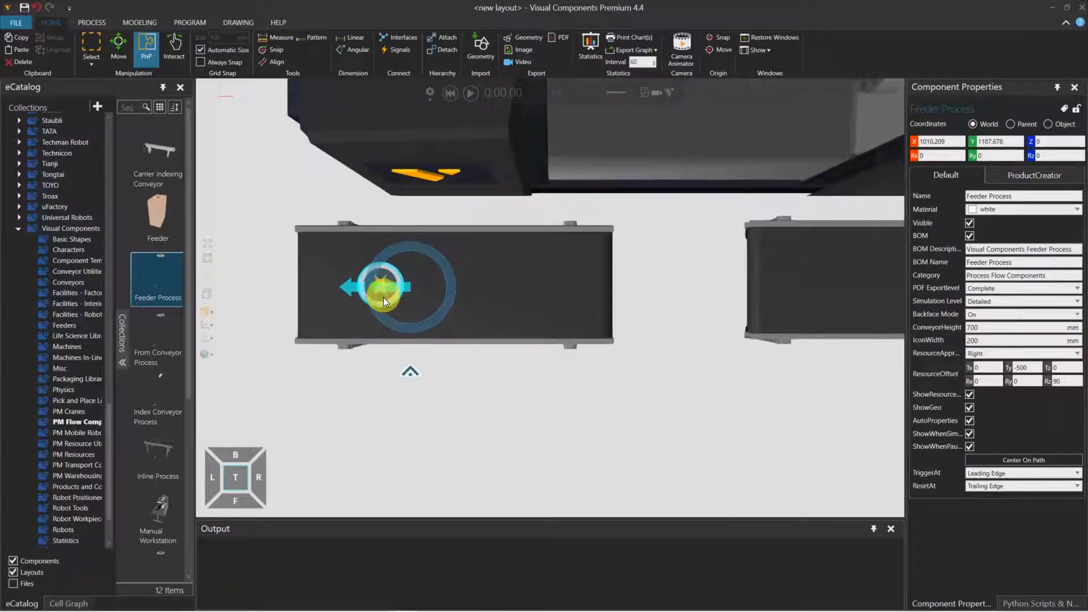
left_click_drag(387, 297, 343, 290)
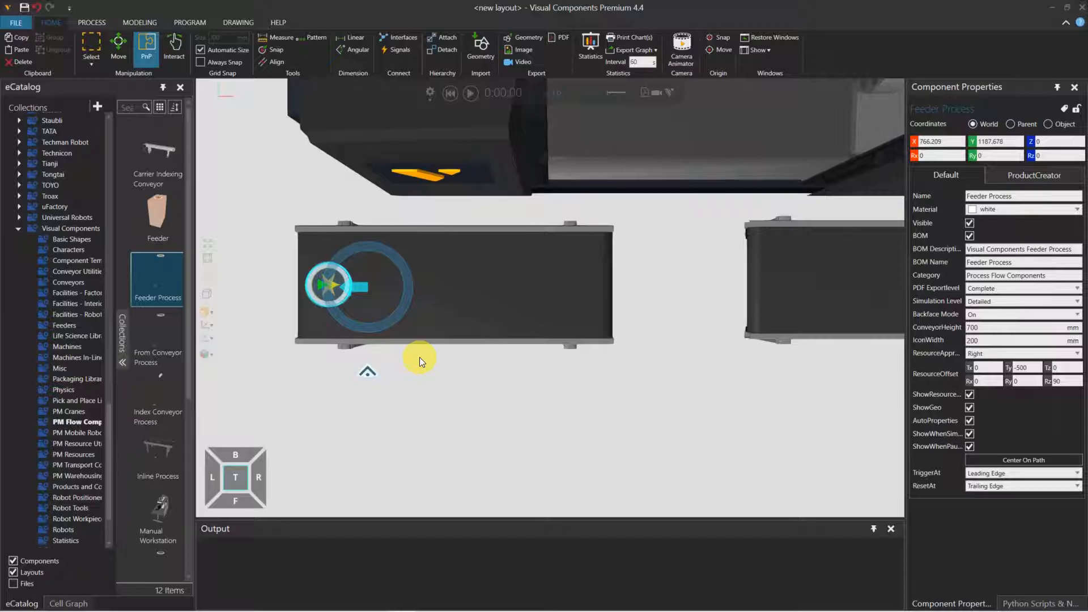
Add a From Conveyor Process at the first conveyor's exit (X about 1922 mm) and a To Conveyor Process at the second's entry (X about 2935 mm)
scroll(420, 358, "down", 3)
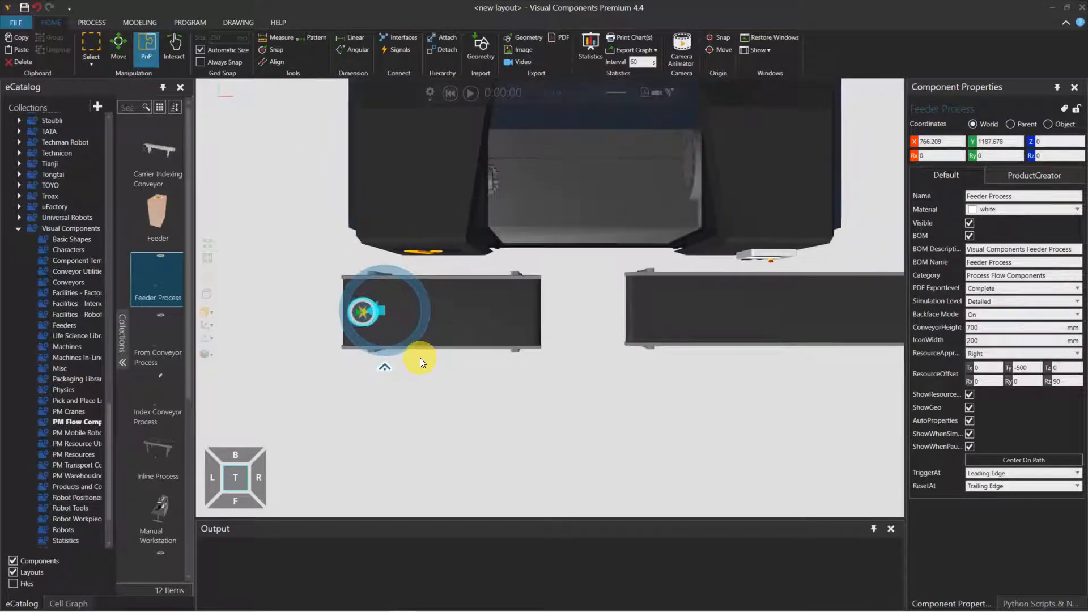
left_click_drag(156, 349, 509, 319)
middle_click_drag(725, 409, 530, 409)
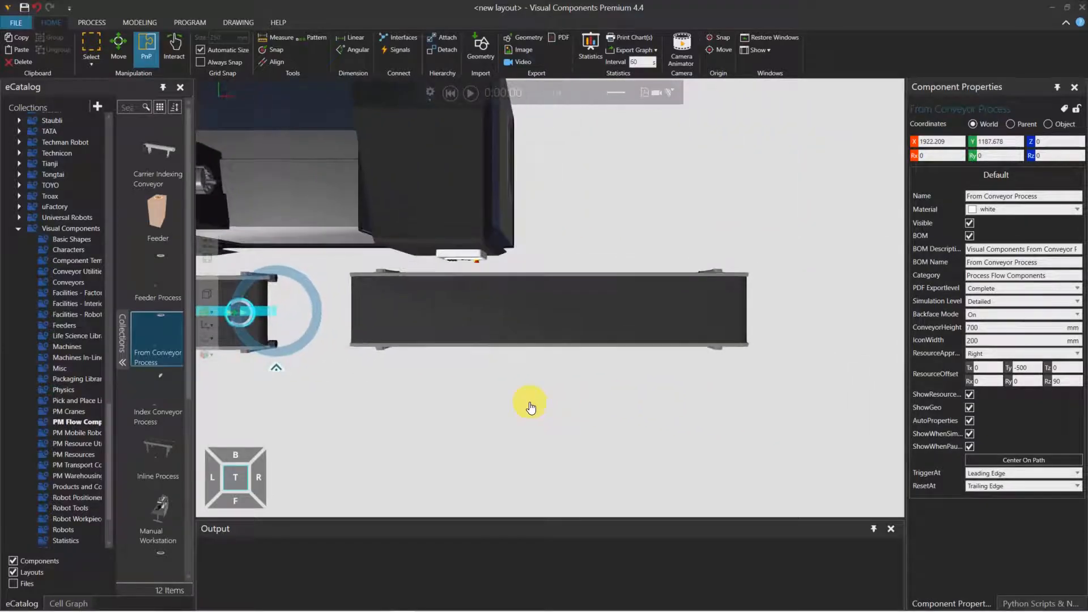
scroll(159, 465, "down", 5)
scroll(158, 462, "down", 2)
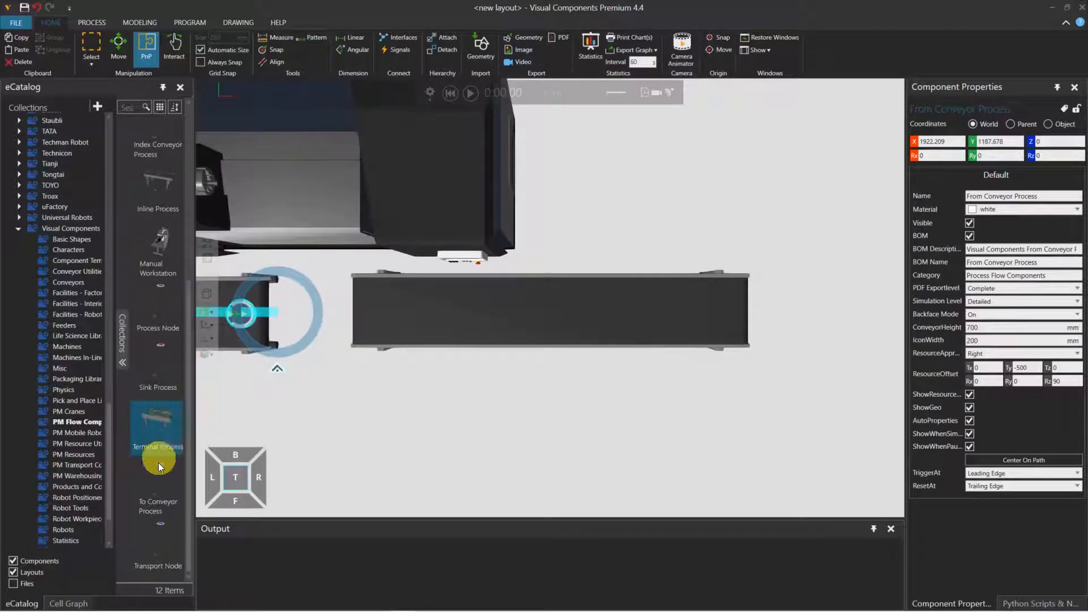
left_click_drag(156, 489, 430, 446)
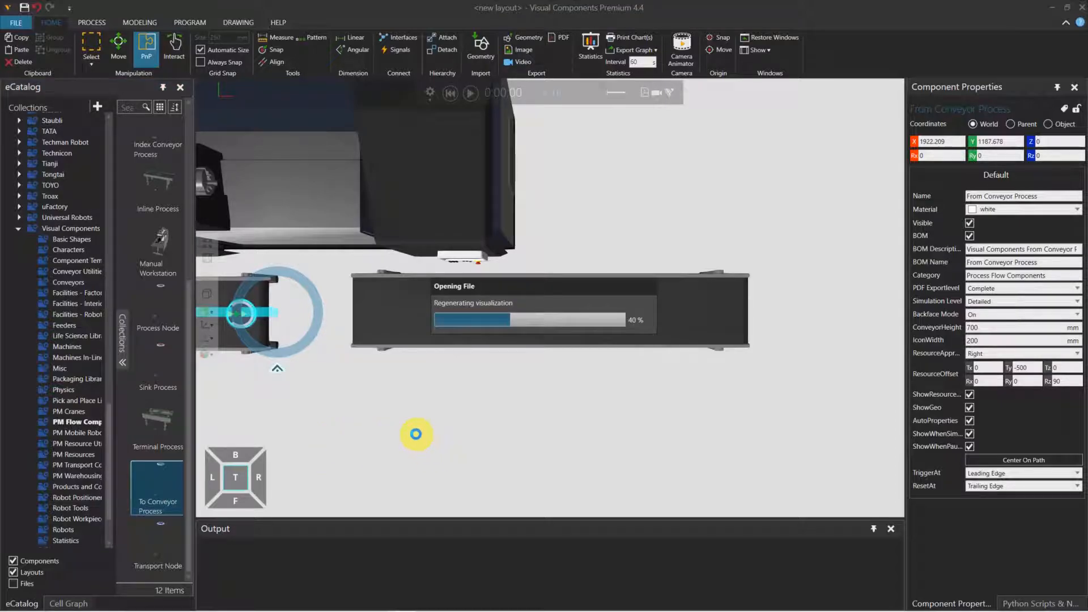
left_click_drag(413, 448, 455, 311)
left_click_drag(415, 311, 379, 312)
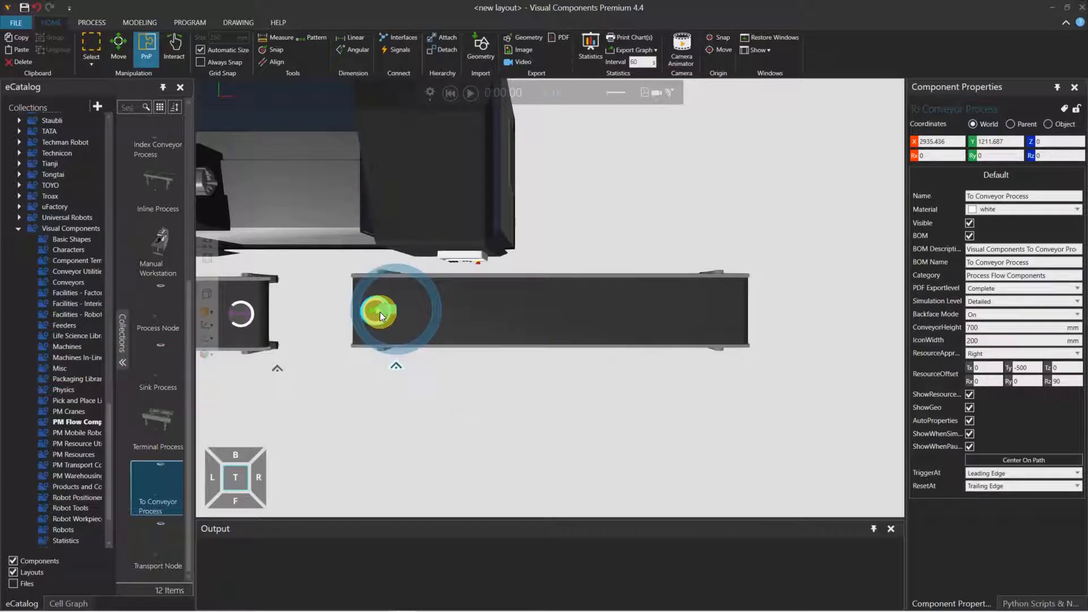
Add a Sink Process near the far end of the longer conveyor, at about X 5571 mm, Y 1212 mm
left_click_drag(158, 369, 568, 413)
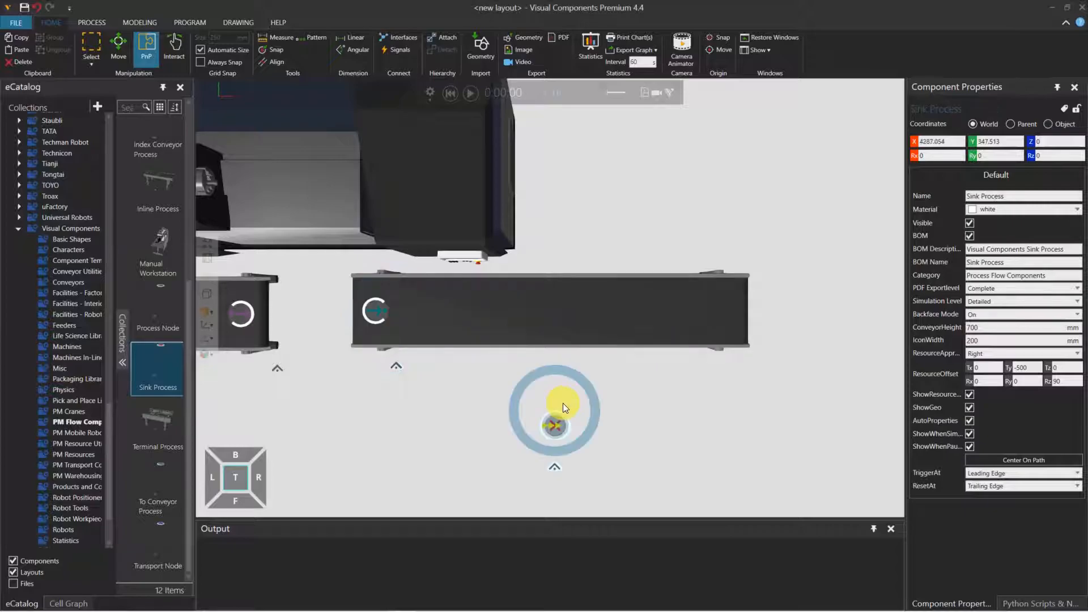
left_click_drag(554, 419, 711, 309)
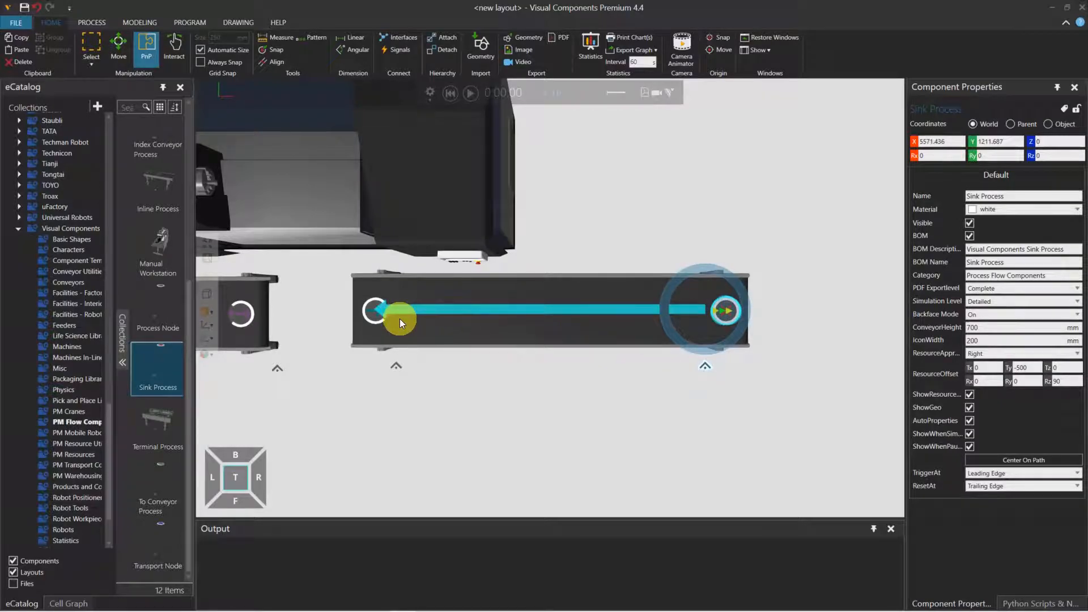
scroll(401, 319, "down", 5)
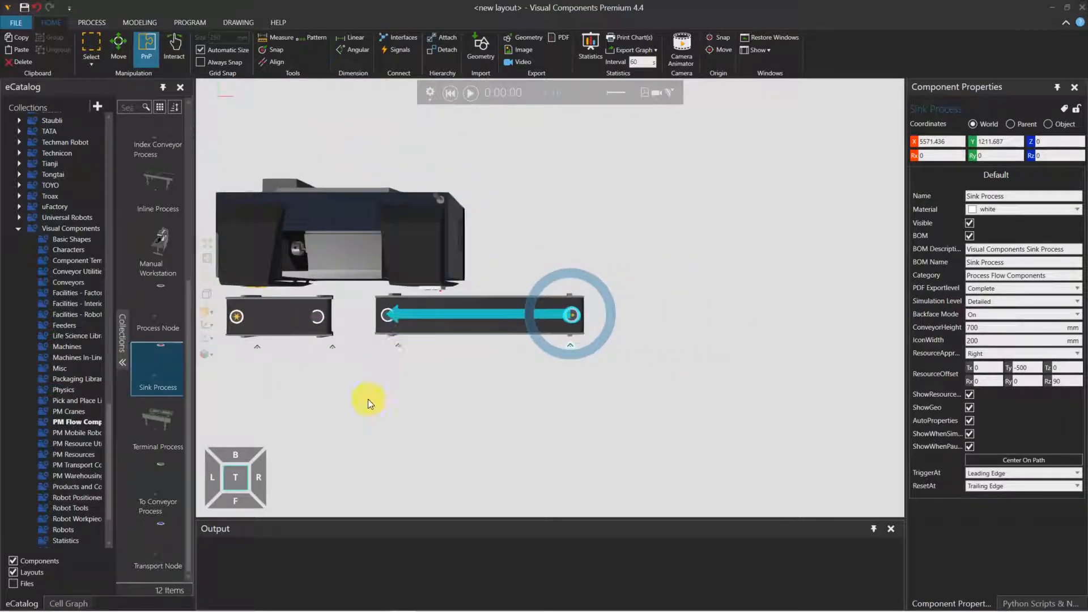
left_click(326, 386)
middle_click_drag(326, 387, 404, 403)
scroll(405, 403, "up", 1)
mouse_move(405, 403)
right_mouse_down()
mouse_move(405, 379)
mouse_move(391, 401)
right_mouse_up()
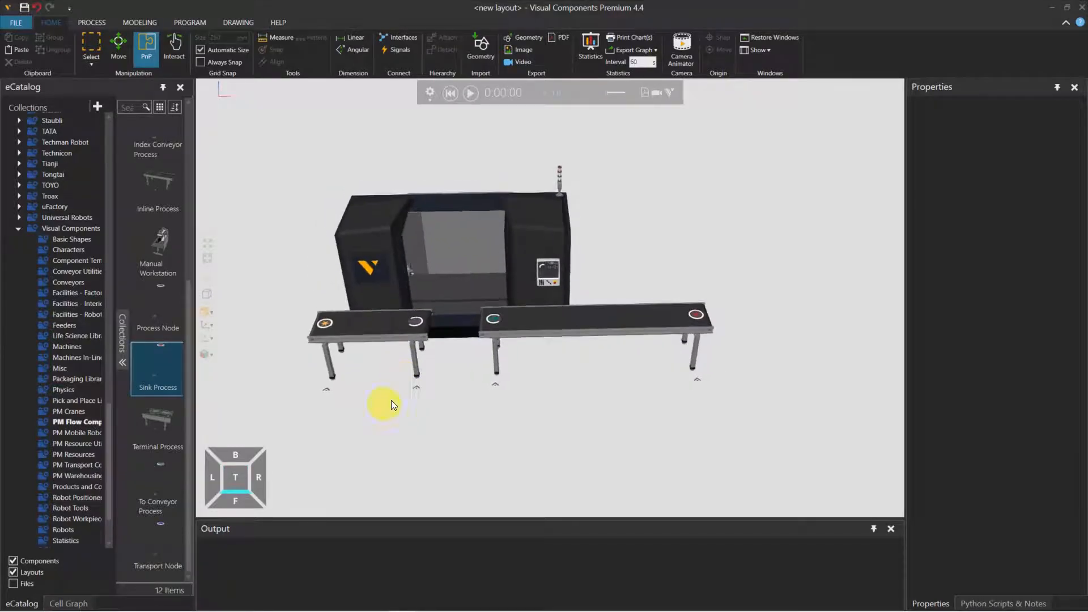
left_click(239, 490)
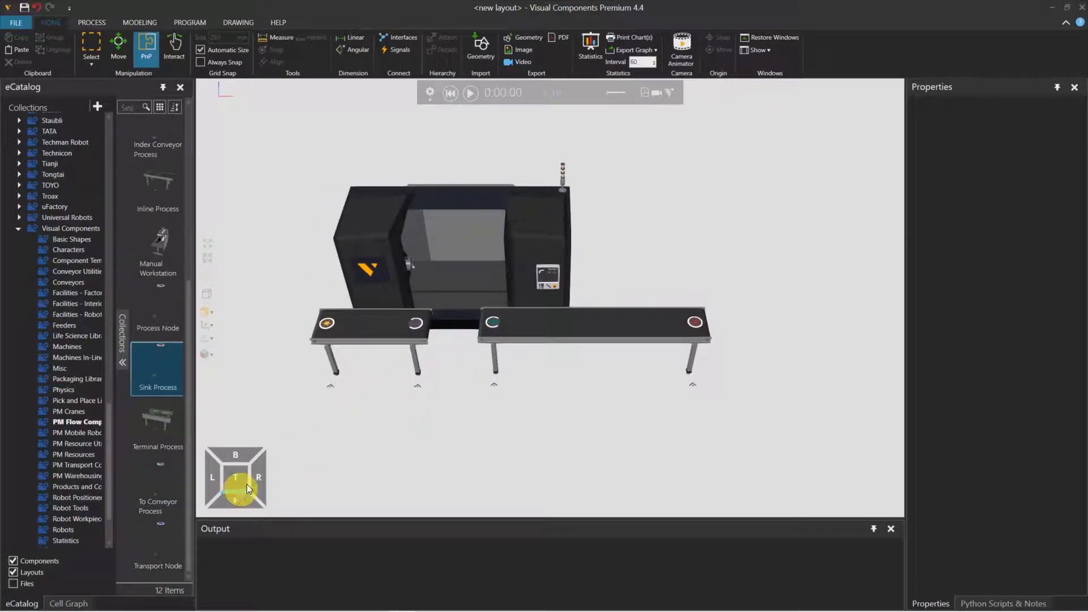